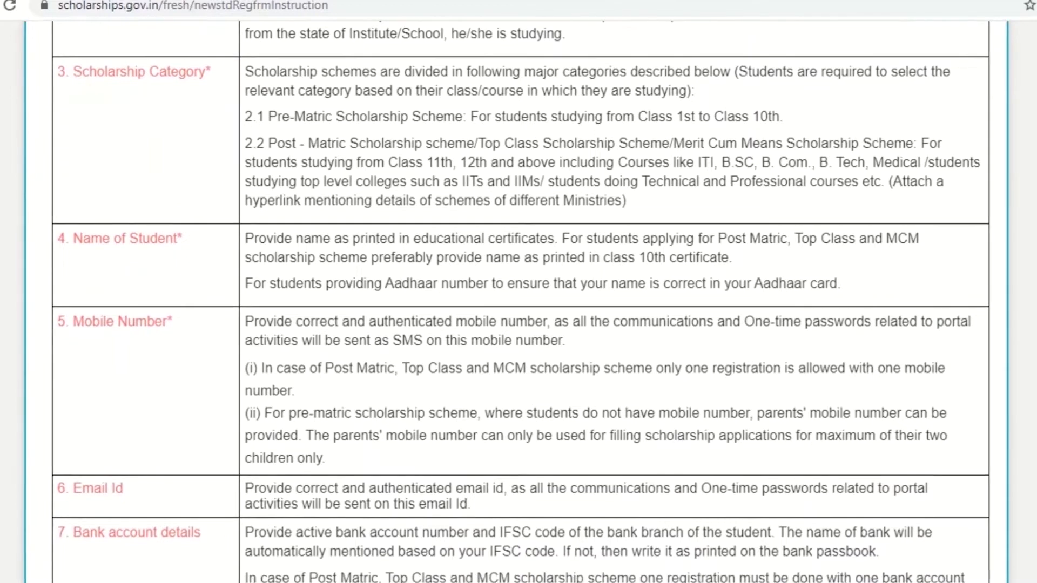
# Step: Accept the guidelines, multiple-applications and bank-details undertakings, then proceed to Fresh Registration
pyautogui.scroll(-2, 518, 302)
pyautogui.scroll(-7, 519, 302)
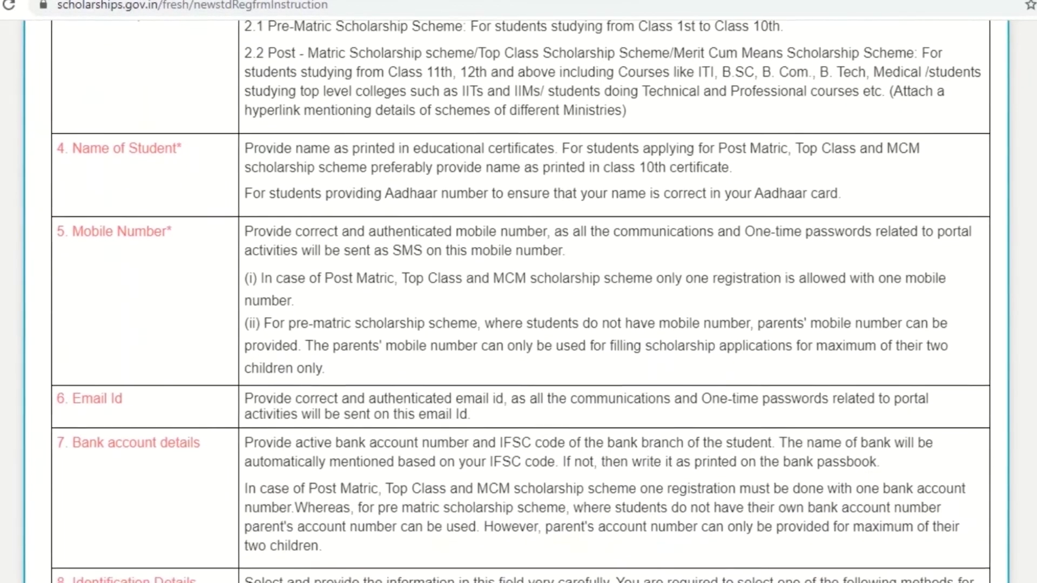
pyautogui.scroll(-7, 519, 302)
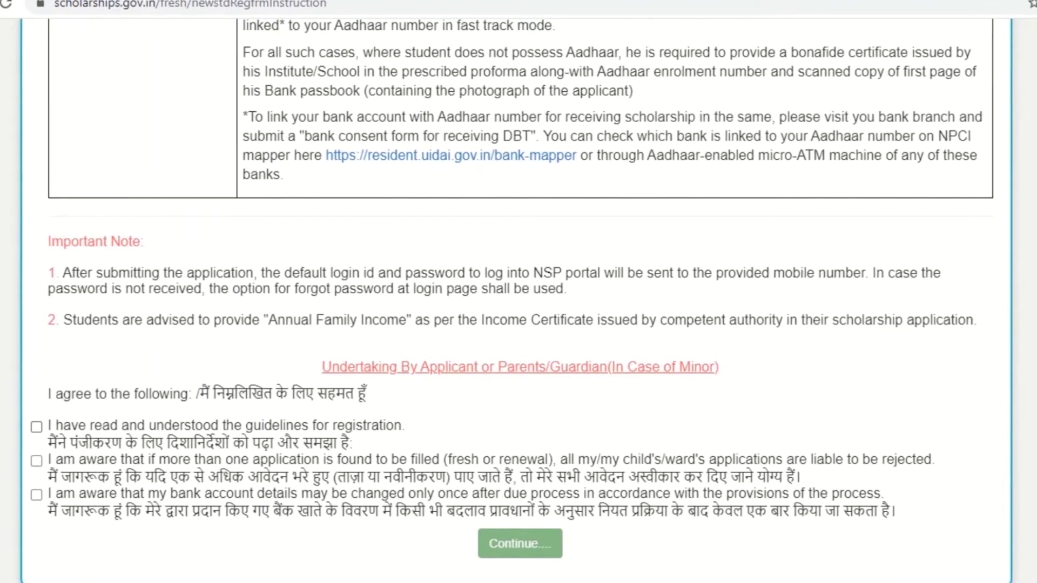
pyautogui.click(36, 427)
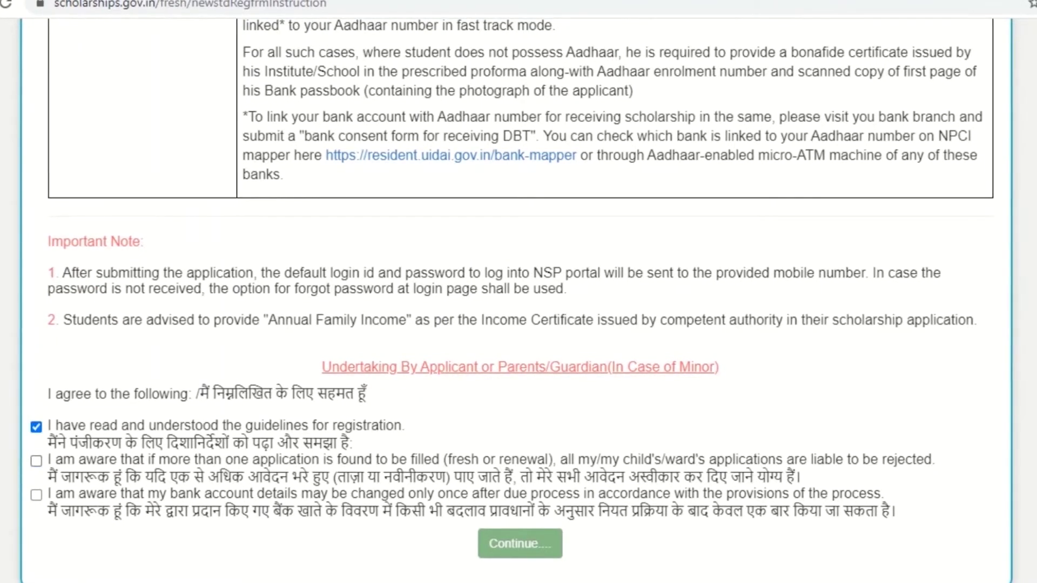
pyautogui.click(36, 460)
pyautogui.click(36, 494)
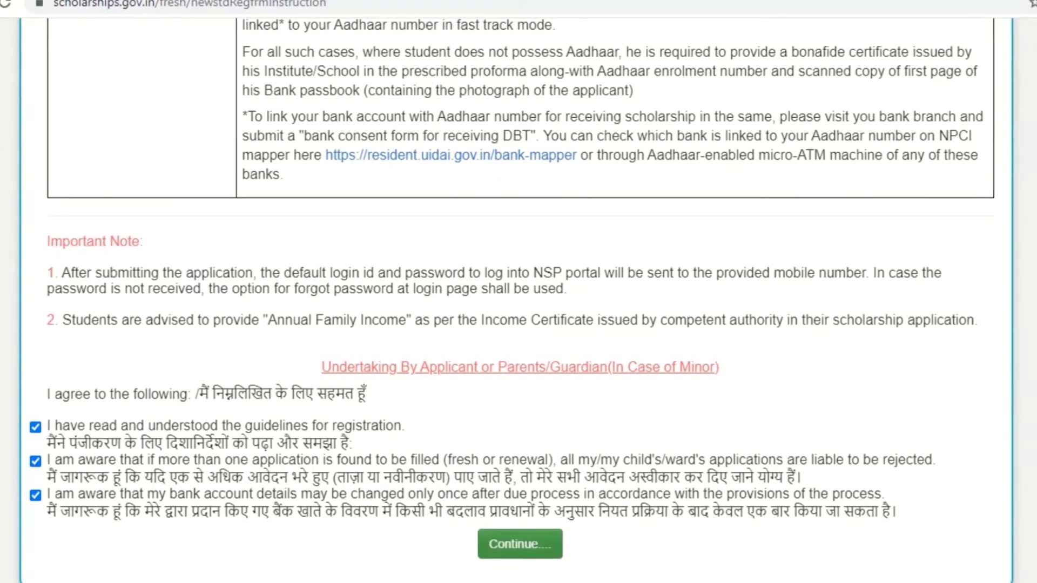
pyautogui.click(519, 543)
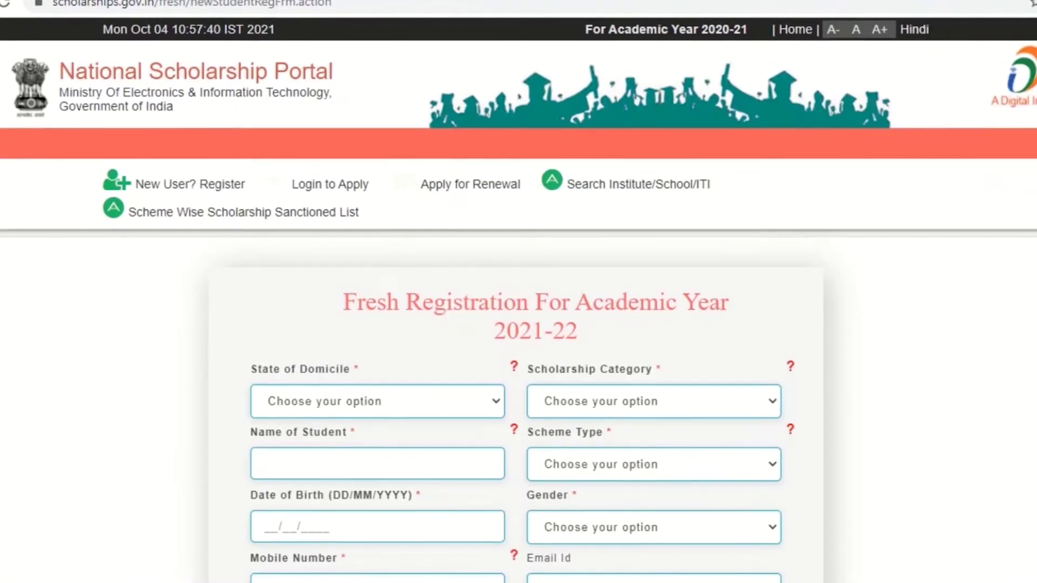
# Step: Choose KERALA as the domicile state and Post Matric/Top Class/MCM as the scholarship category
pyautogui.scroll(-2, 519, 299)
pyautogui.scroll(-3, 518, 300)
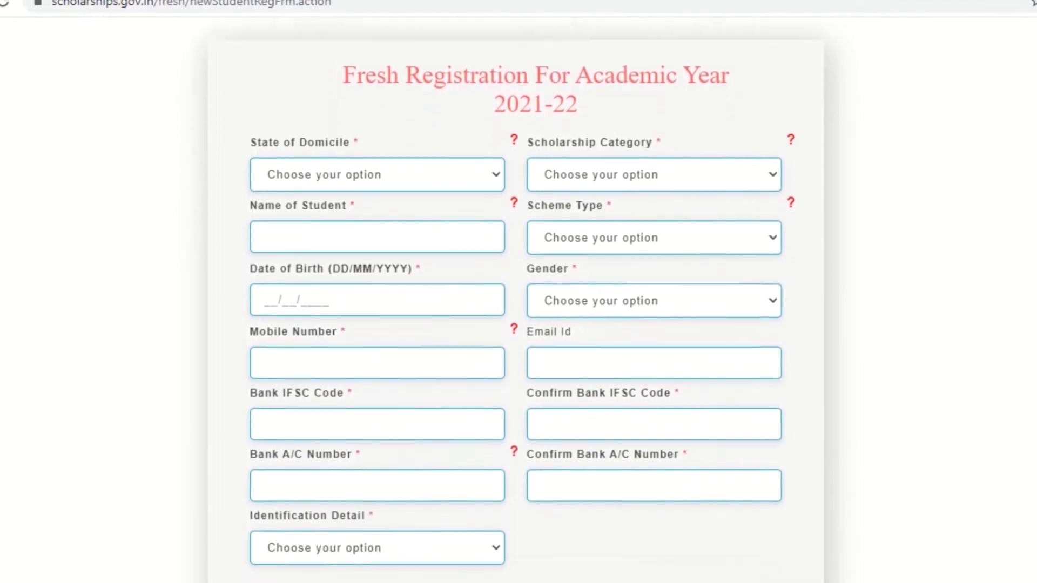
pyautogui.scroll(-3, 518, 300)
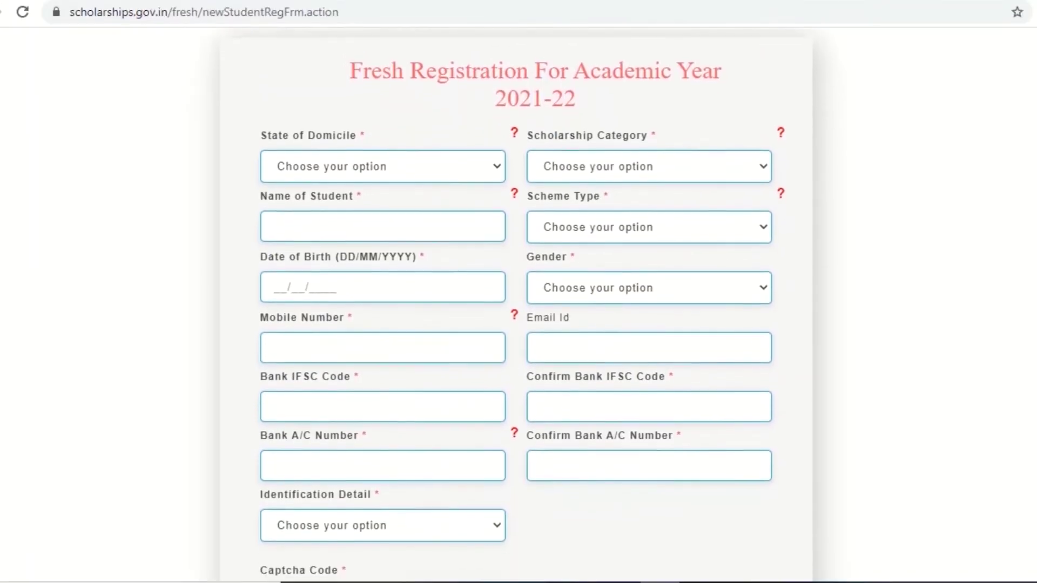
pyautogui.scroll(-3, 518, 300)
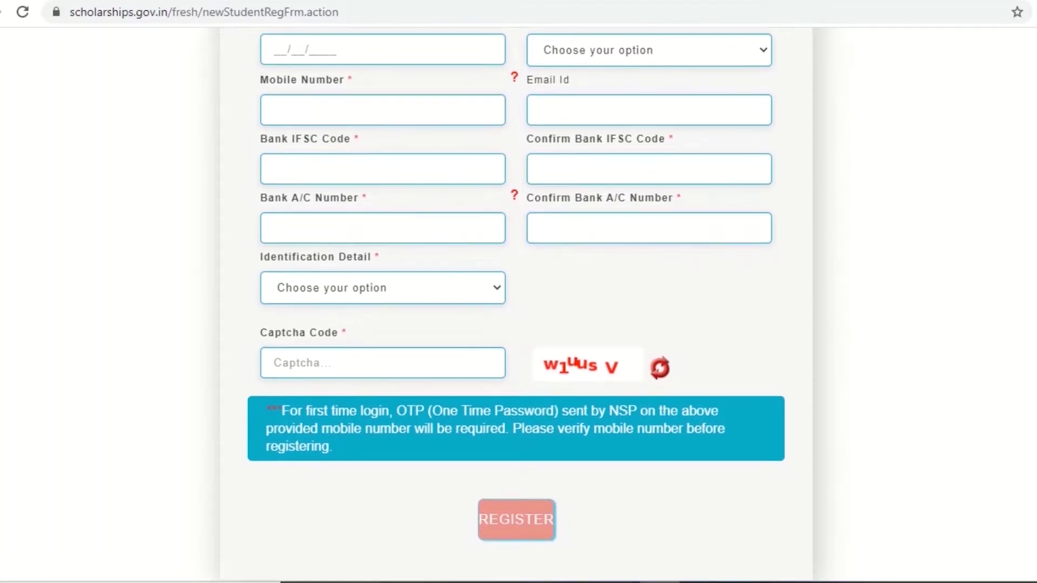
pyautogui.scroll(10, 518, 299)
pyautogui.click(382, 397)
pyautogui.scroll(-1, 413, 216)
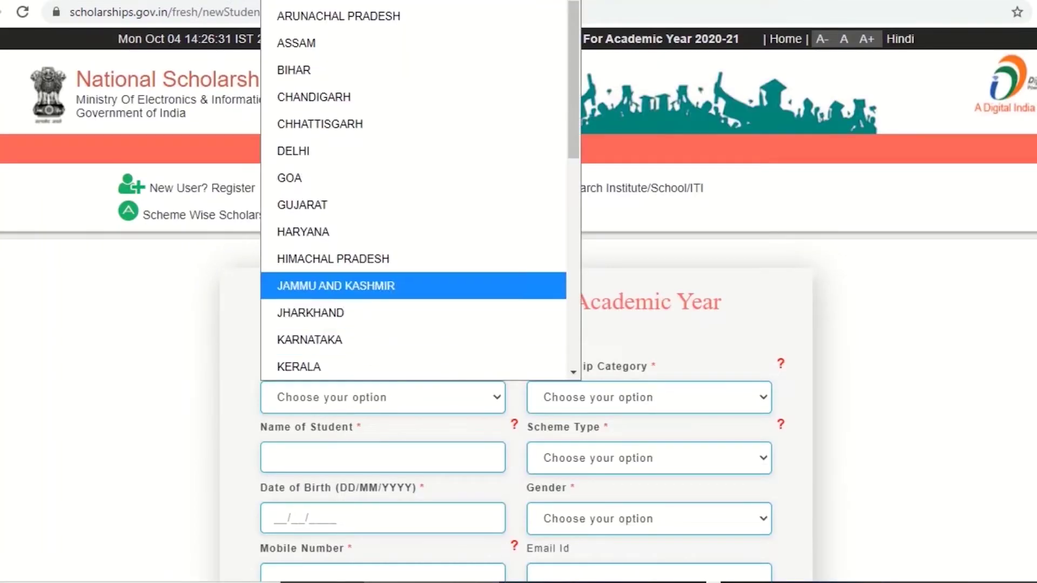
pyautogui.click(299, 367)
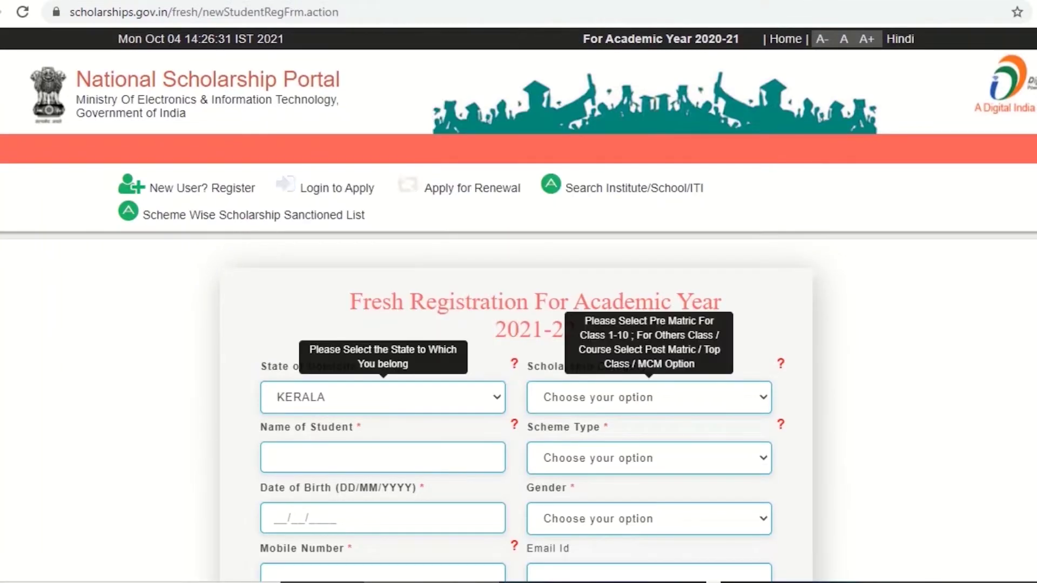
pyautogui.click(648, 398)
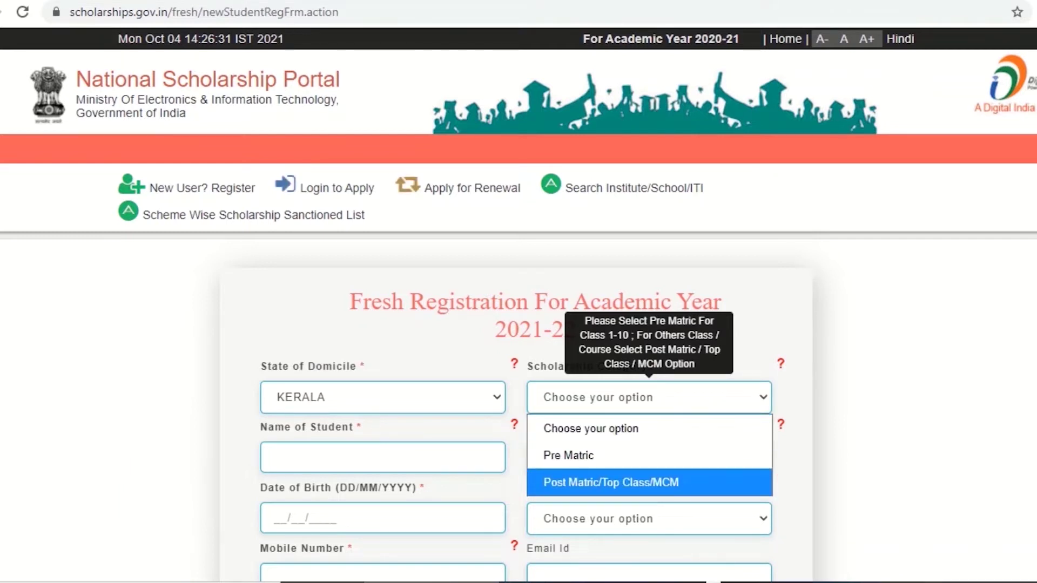
pyautogui.click(611, 482)
# Step: Enter the student's name, accept the three Aadhaar consents, and submit the registration
pyautogui.click(383, 458)
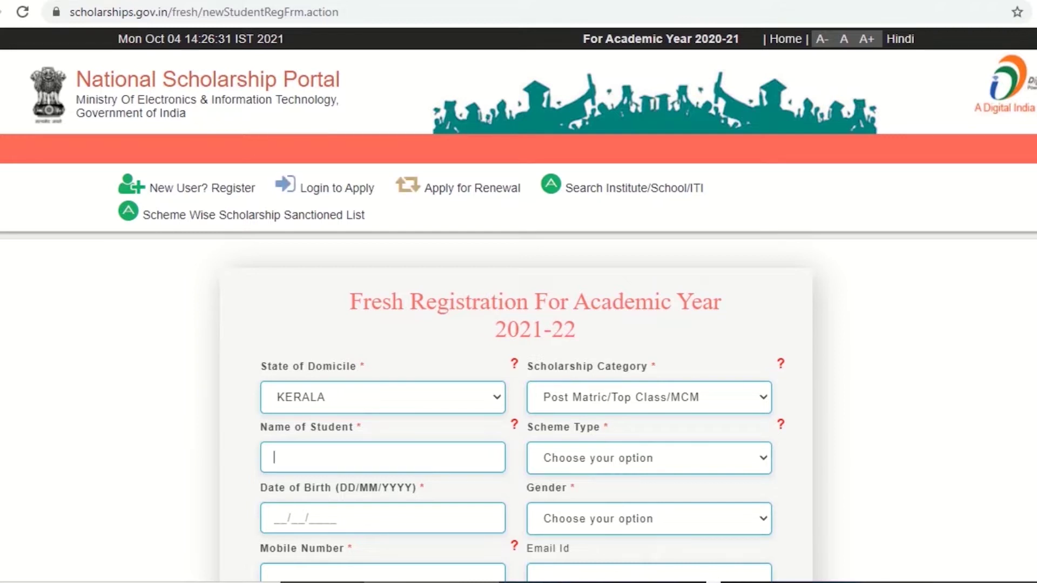
pyautogui.write('ADHEEN')
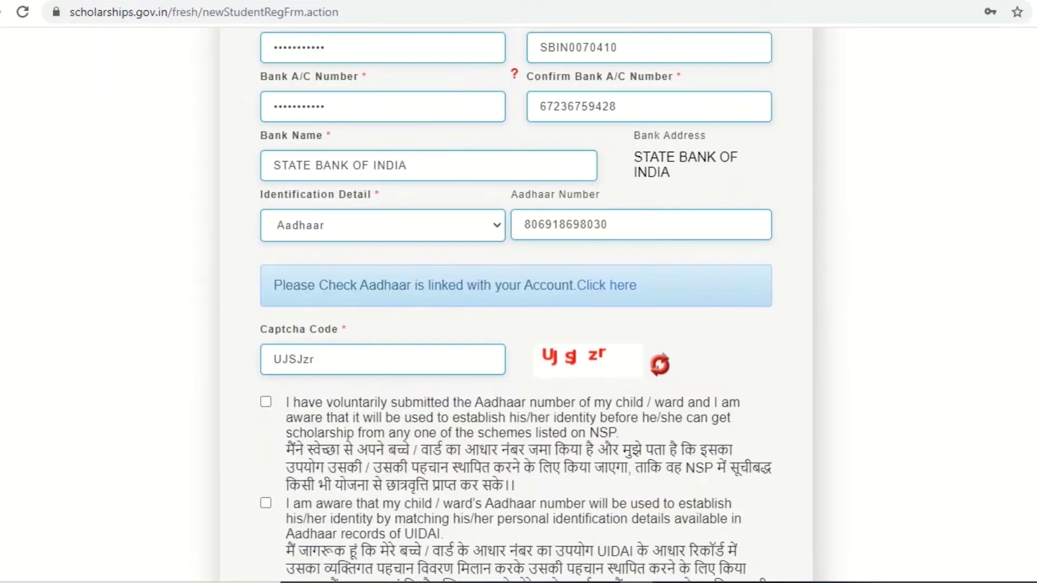
pyautogui.scroll(-6, 518, 292)
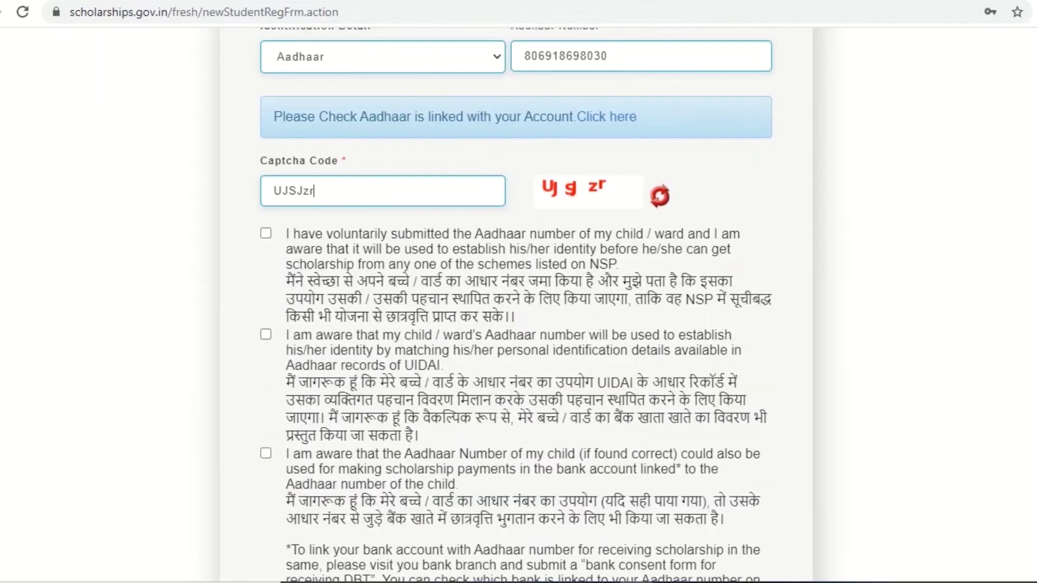
pyautogui.click(266, 149)
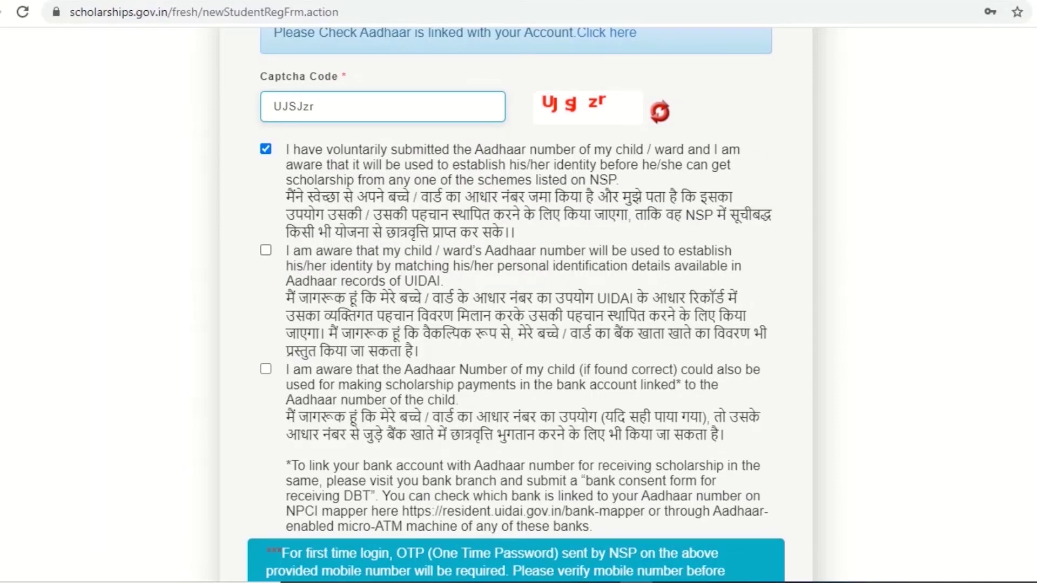
pyautogui.click(266, 250)
pyautogui.click(265, 369)
pyautogui.scroll(-3, 518, 292)
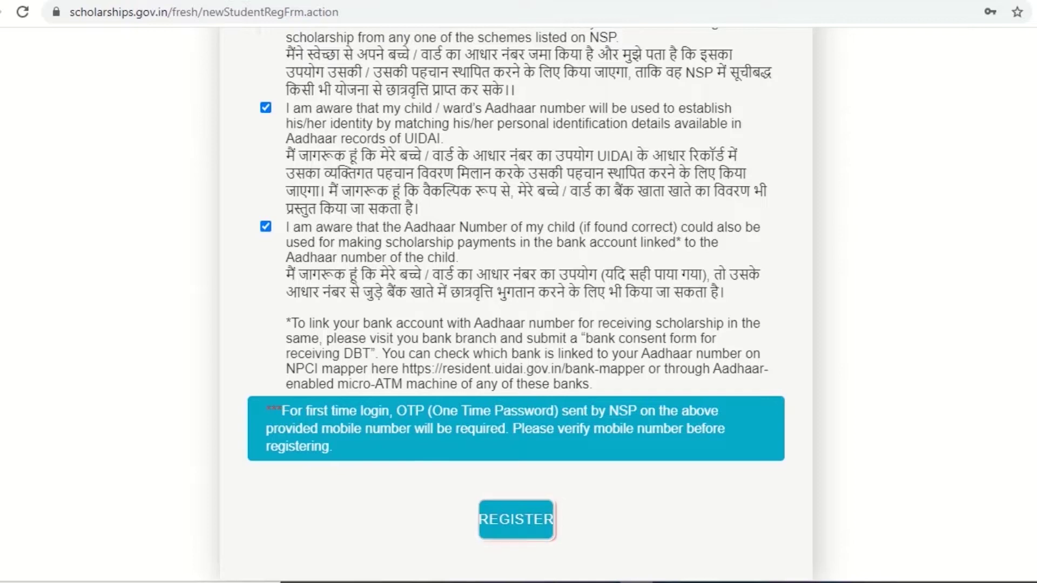
pyautogui.click(516, 519)
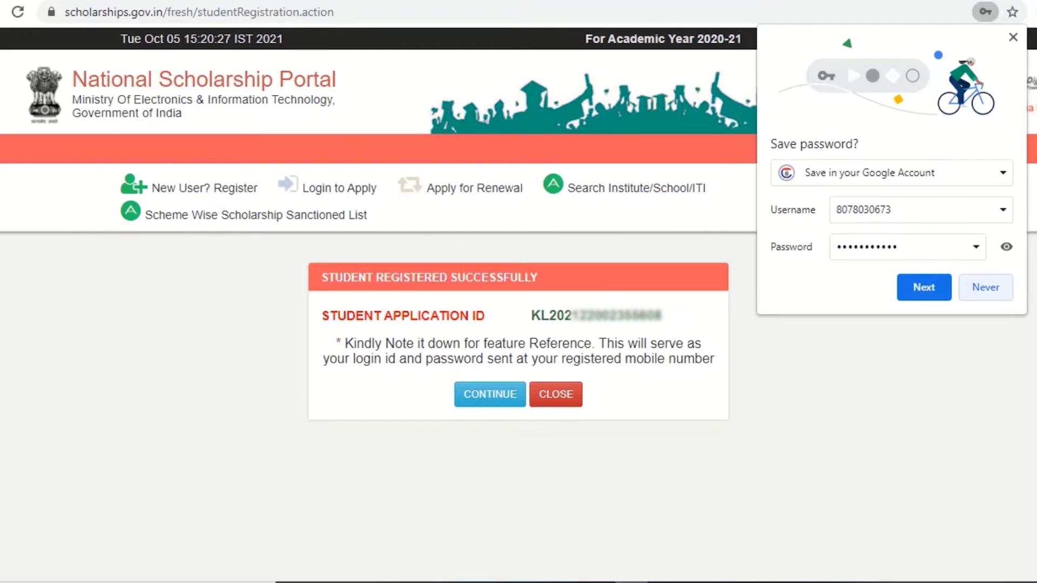
# Step: Decline saving the password in the browser and continue from the registration confirmation to login
pyautogui.click(985, 287)
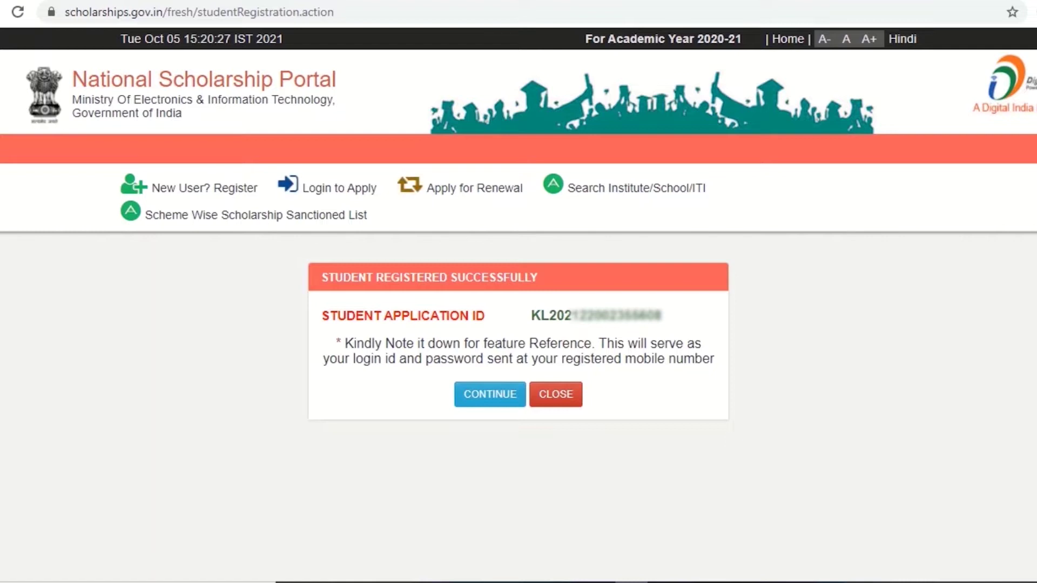
pyautogui.click(490, 394)
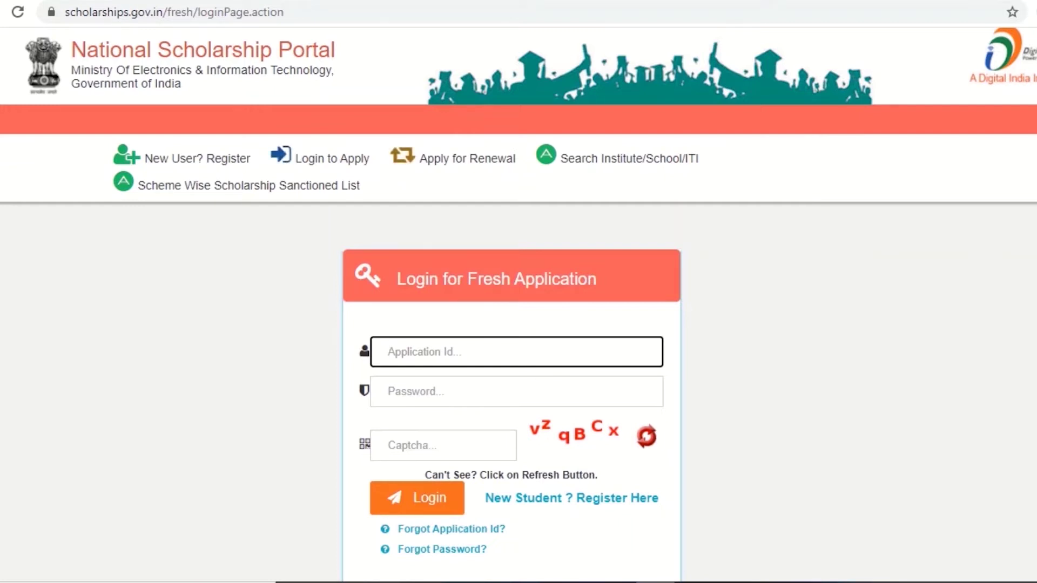
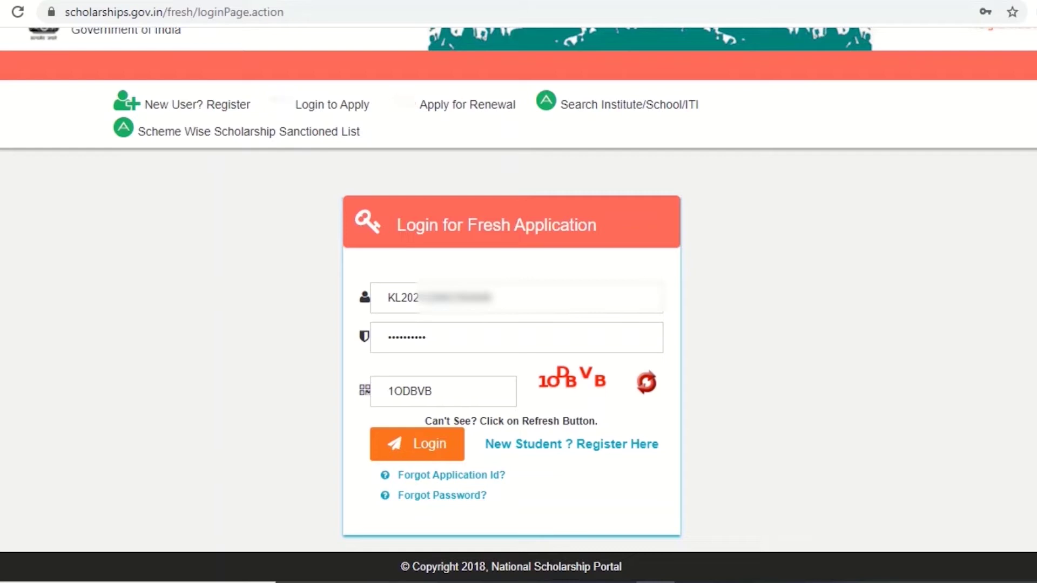
# Step: Log in with the application ID and password, then paste and confirm the one-time password
pyautogui.press('Return')
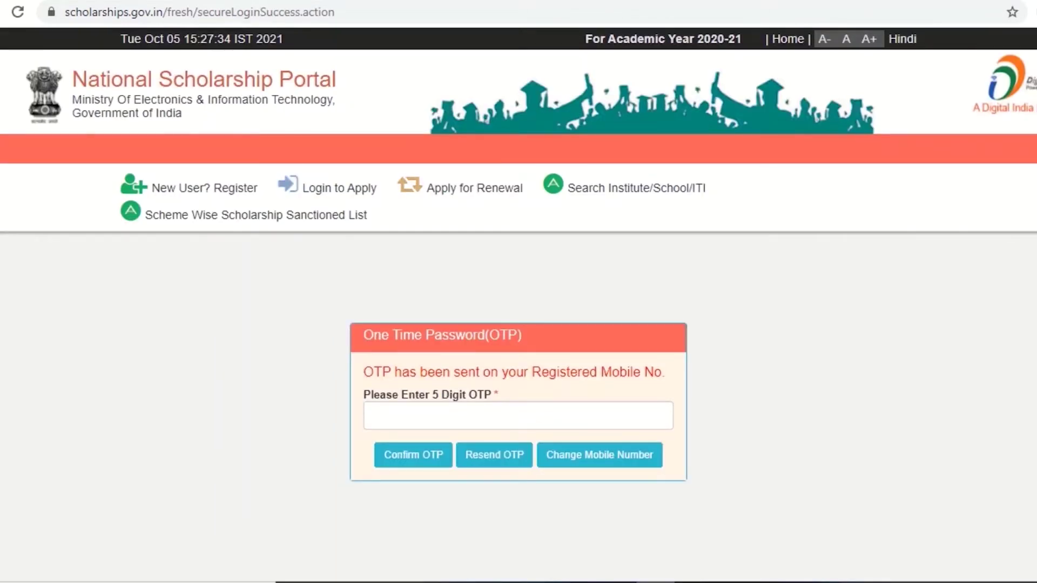
pyautogui.click(374, 416)
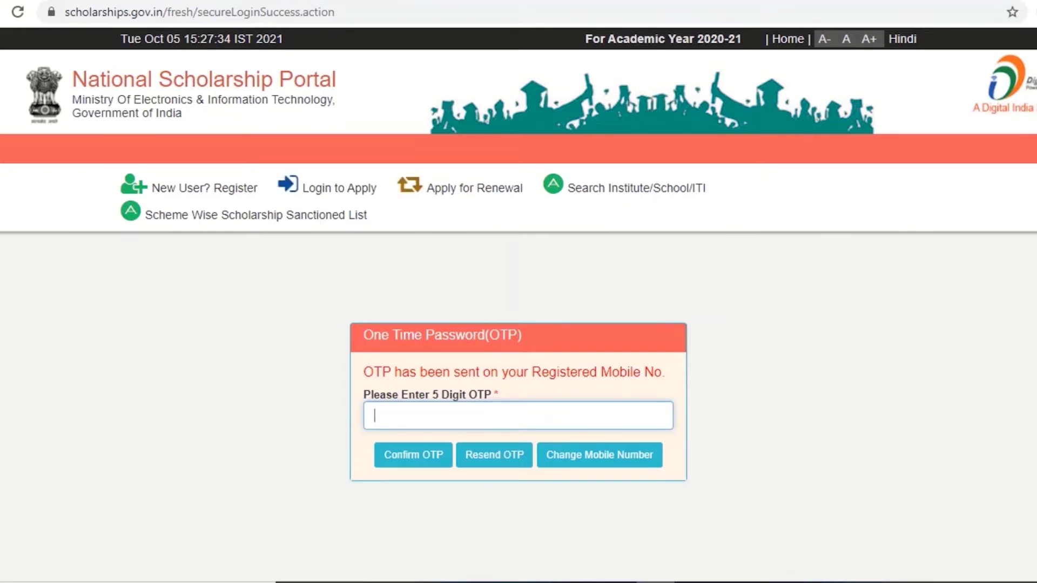
pyautogui.write('IVb3Y')
pyautogui.press('Tab')
pyautogui.press('Return')
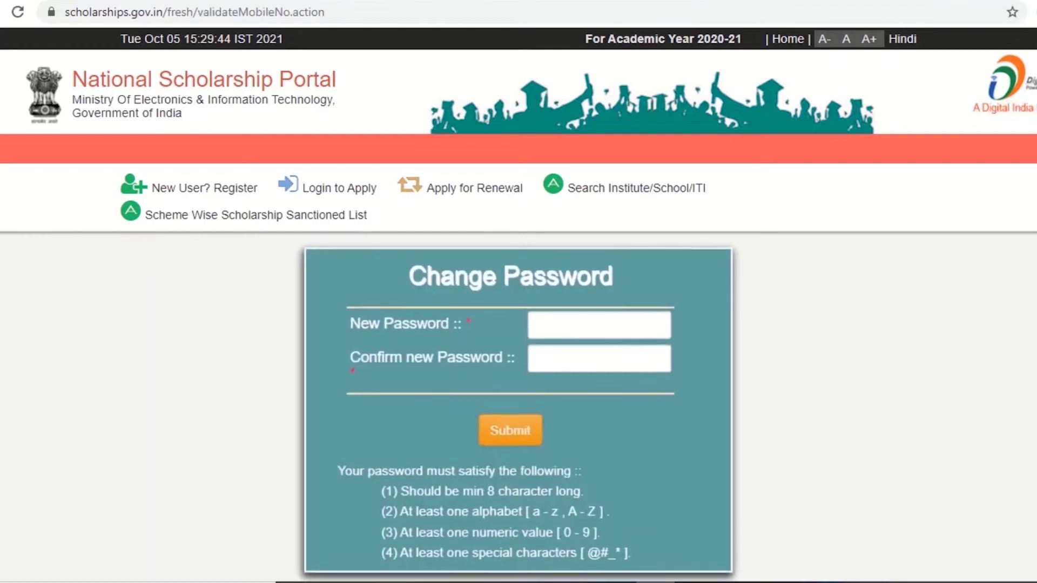
# Step: Enter a new strong password, confirm it, and submit the Change Password form
pyautogui.click(598, 325)
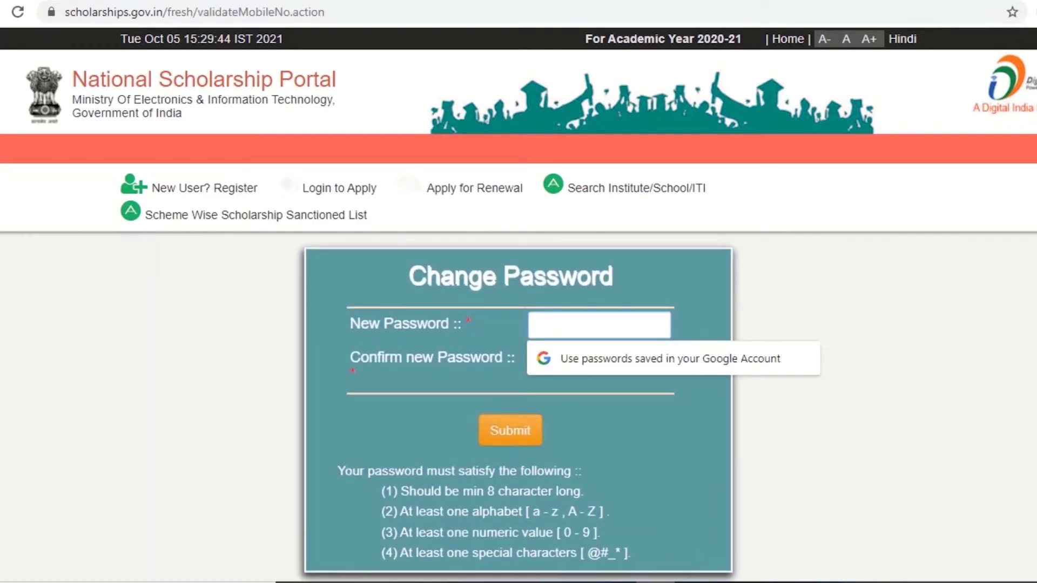
pyautogui.write('a')
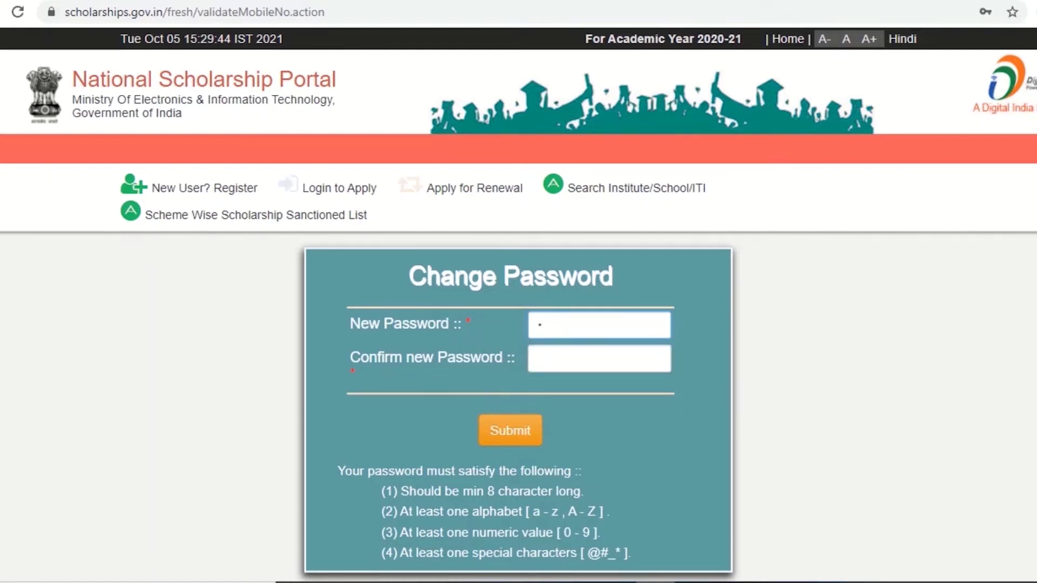
pyautogui.write('bcdefg')
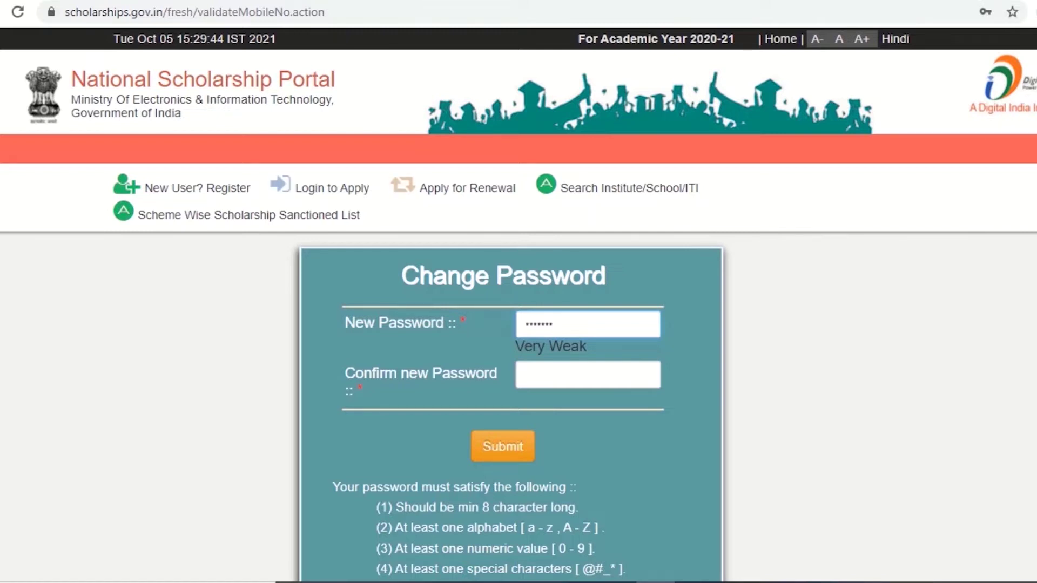
pyautogui.write('@123')
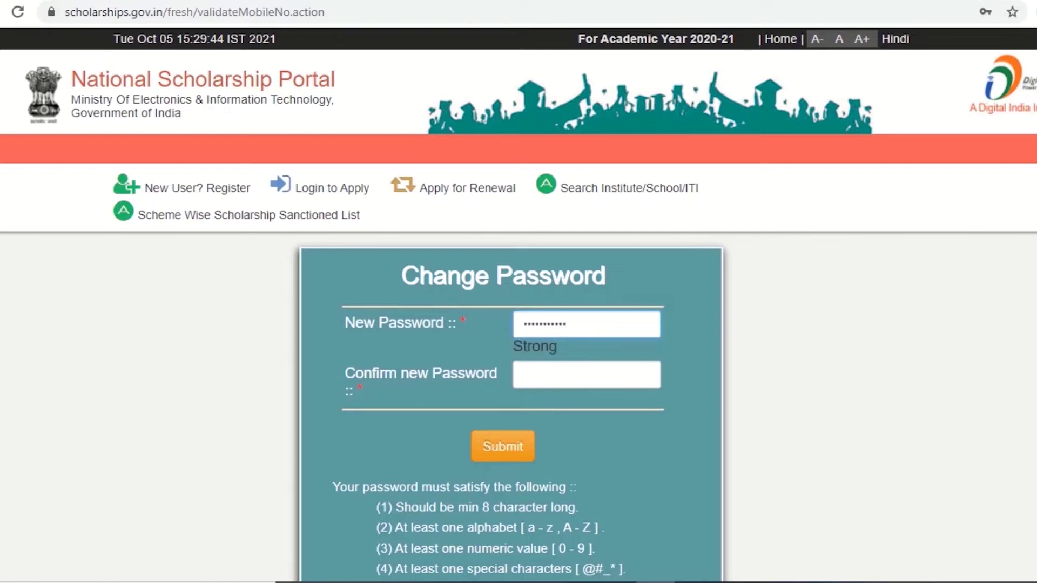
pyautogui.click(525, 374)
pyautogui.write('a')
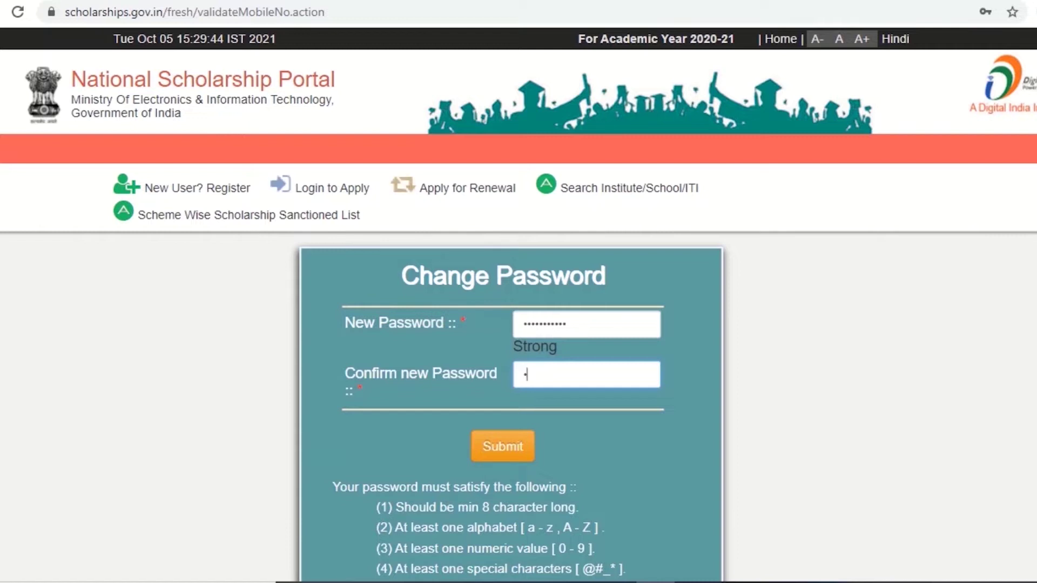
pyautogui.write('bcdefg@123')
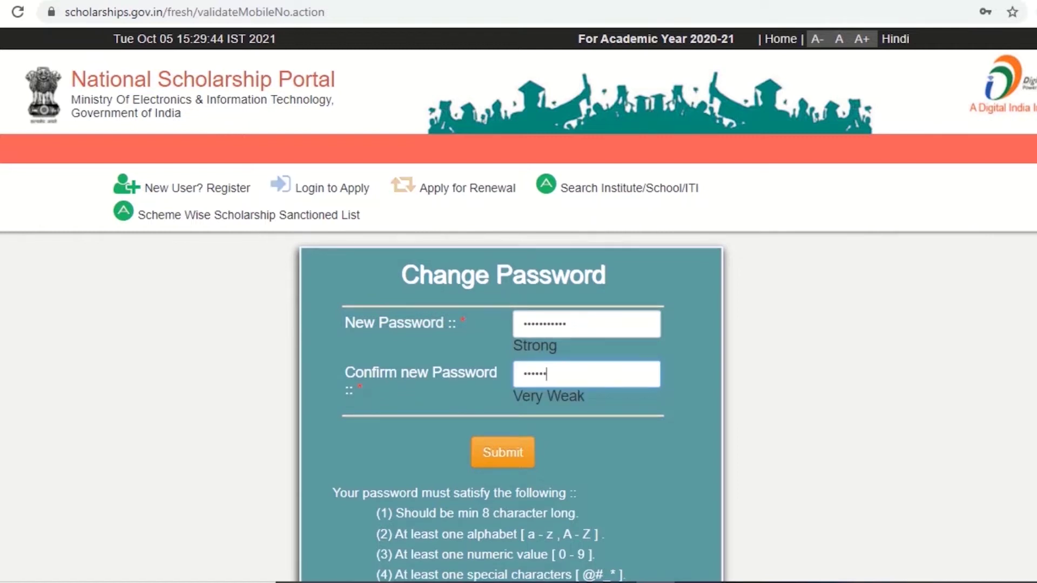
pyautogui.write('4')
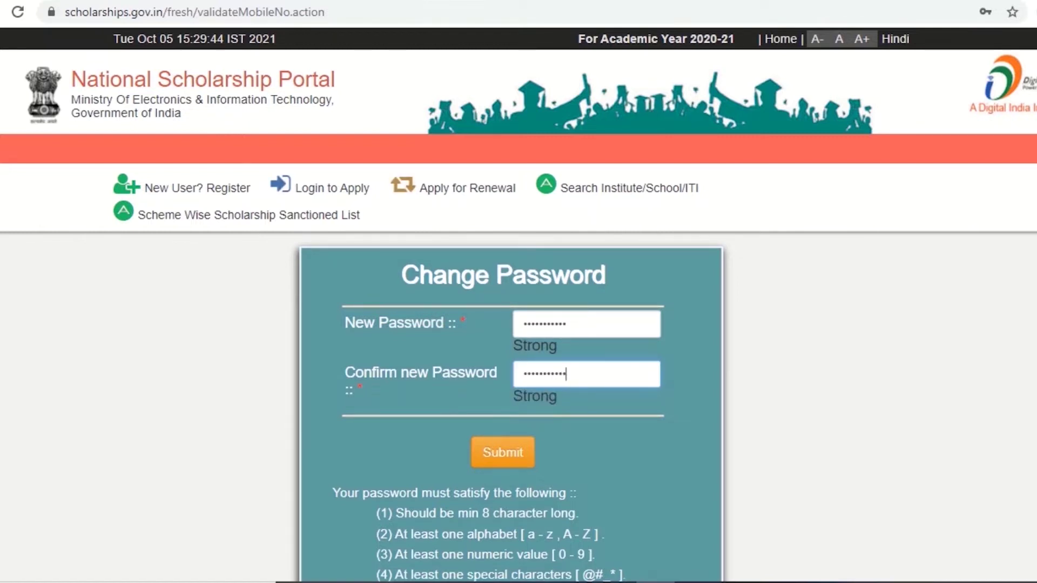
pyautogui.press('Tab')
pyautogui.press('Return')
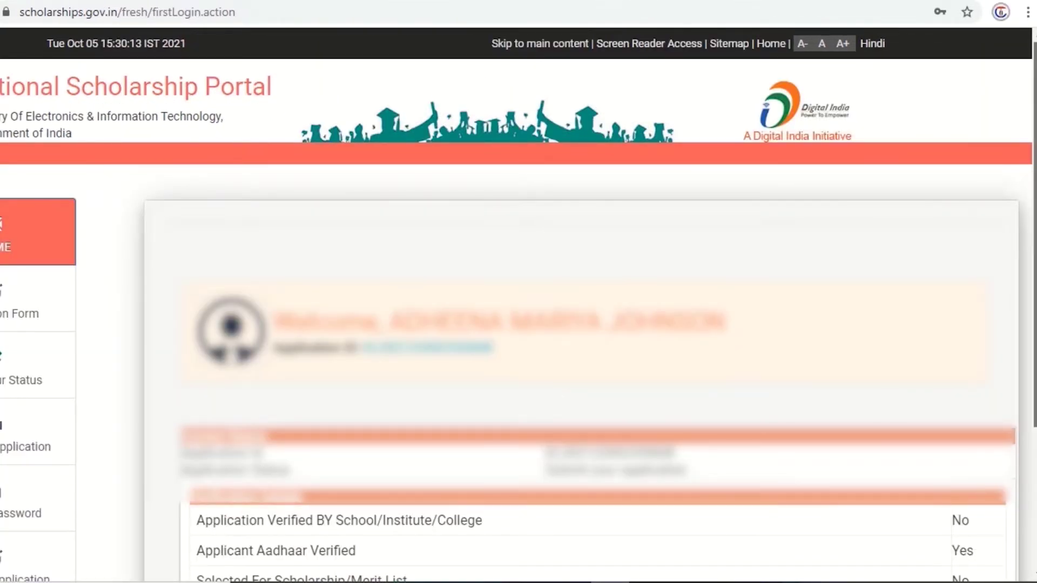
# Step: Scroll through General Information, Academic Details and Other Details, then Save & Continue
pyautogui.scroll(-2, 518, 302)
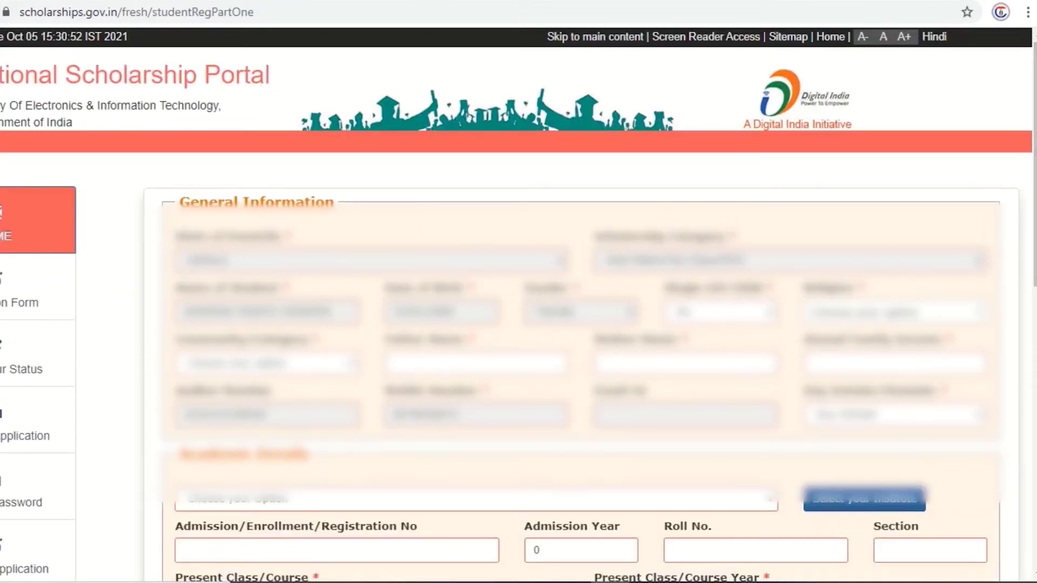
pyautogui.scroll(-2, 518, 302)
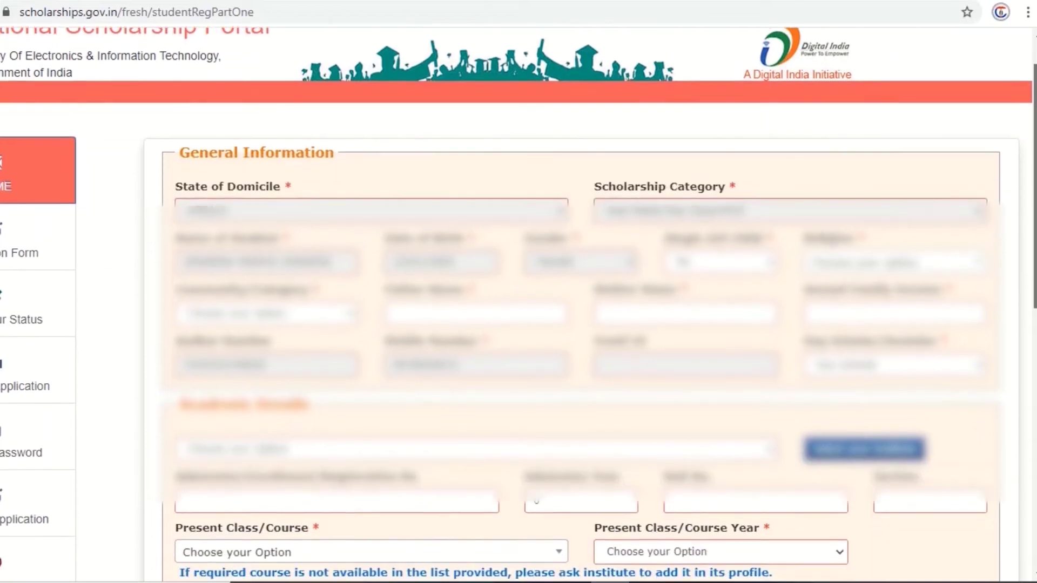
pyautogui.scroll(-5, 518, 302)
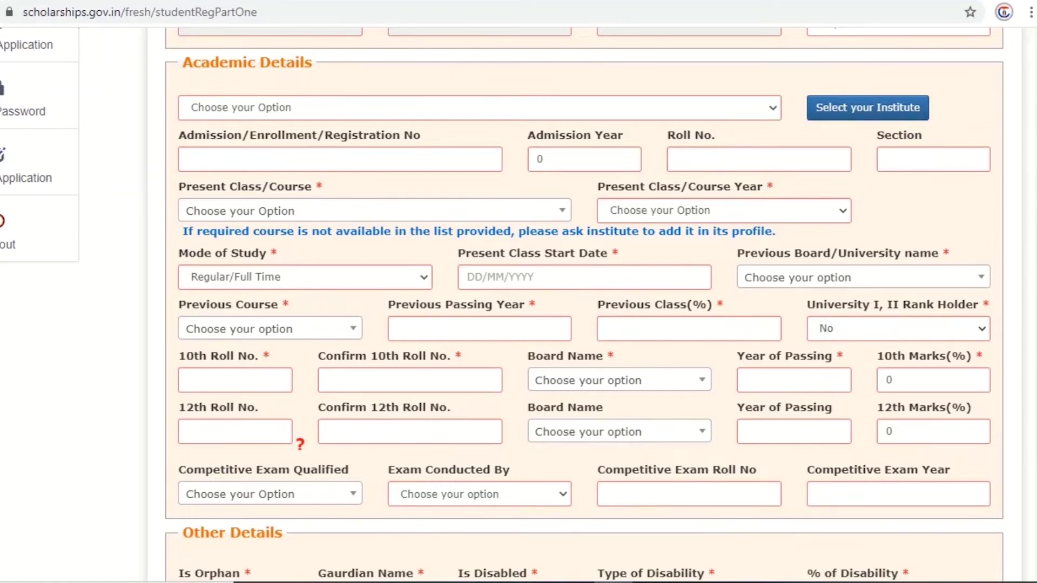
pyautogui.scroll(-5, 519, 302)
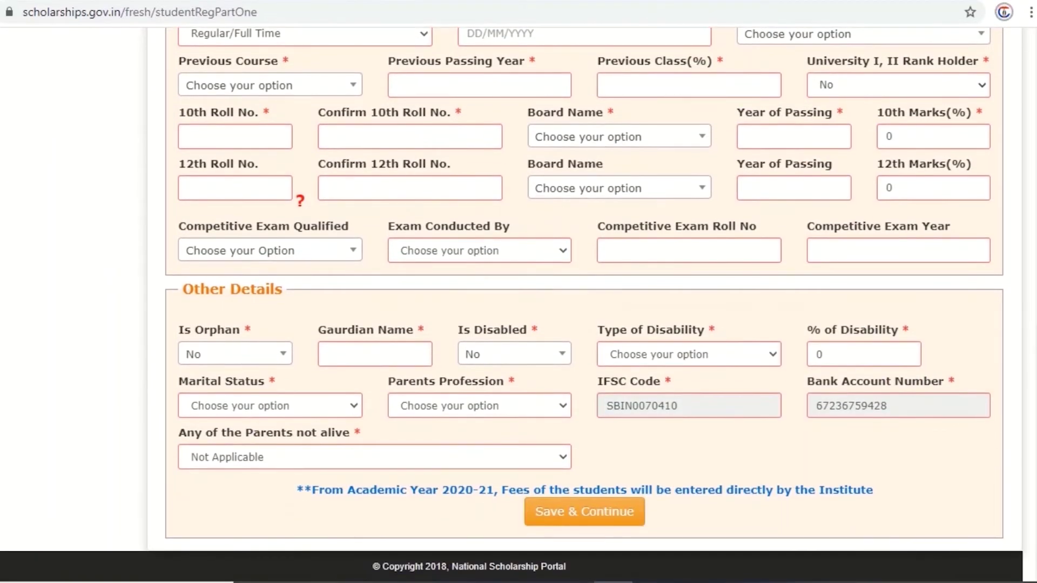
pyautogui.click(584, 511)
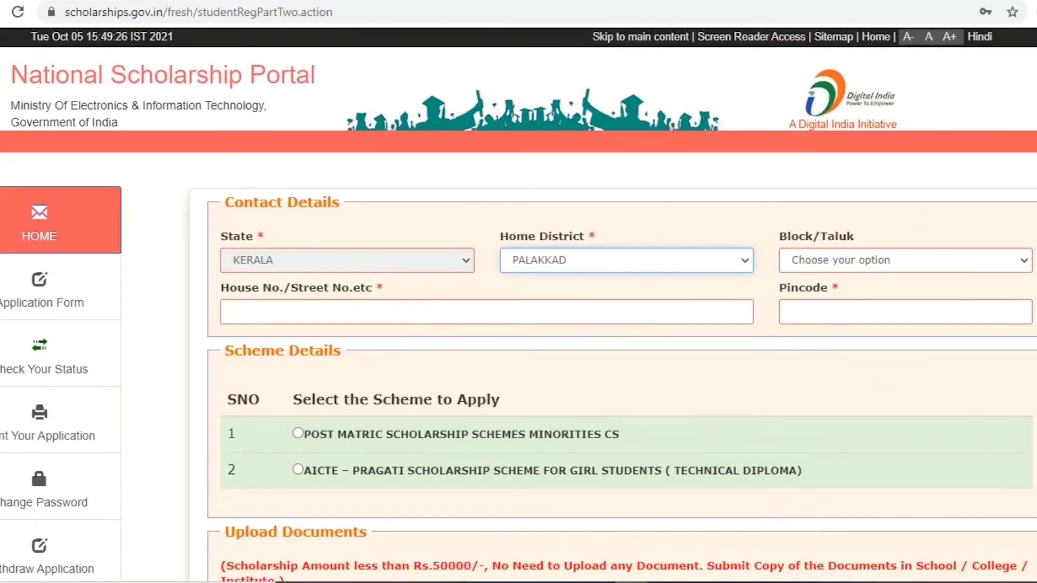
# Step: Scroll down the Contact Details and Scheme Details page to the required documents list
pyautogui.scroll(-2, 518, 305)
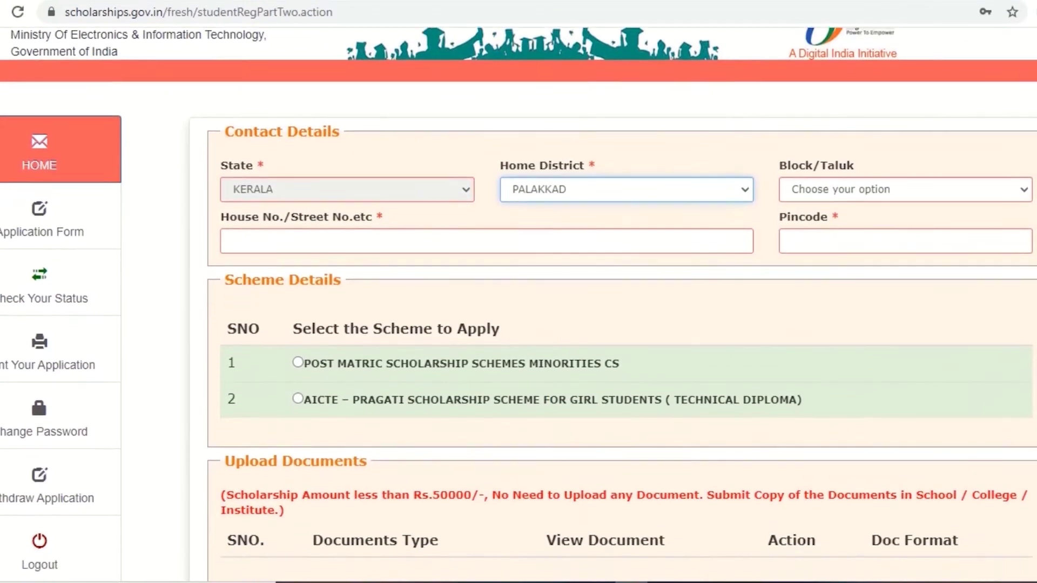
pyautogui.scroll(-2, 518, 304)
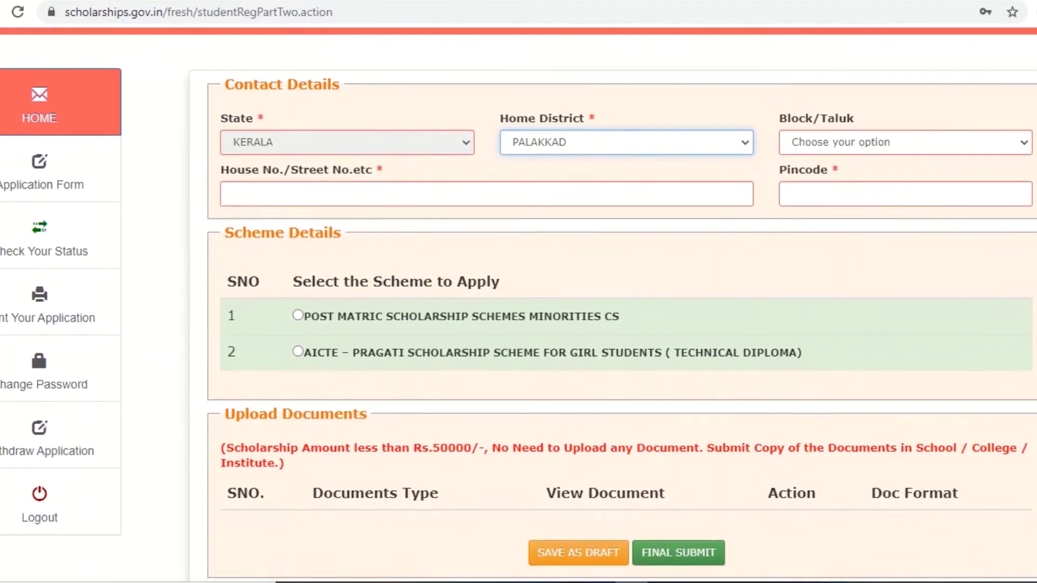
pyautogui.scroll(-1, 518, 305)
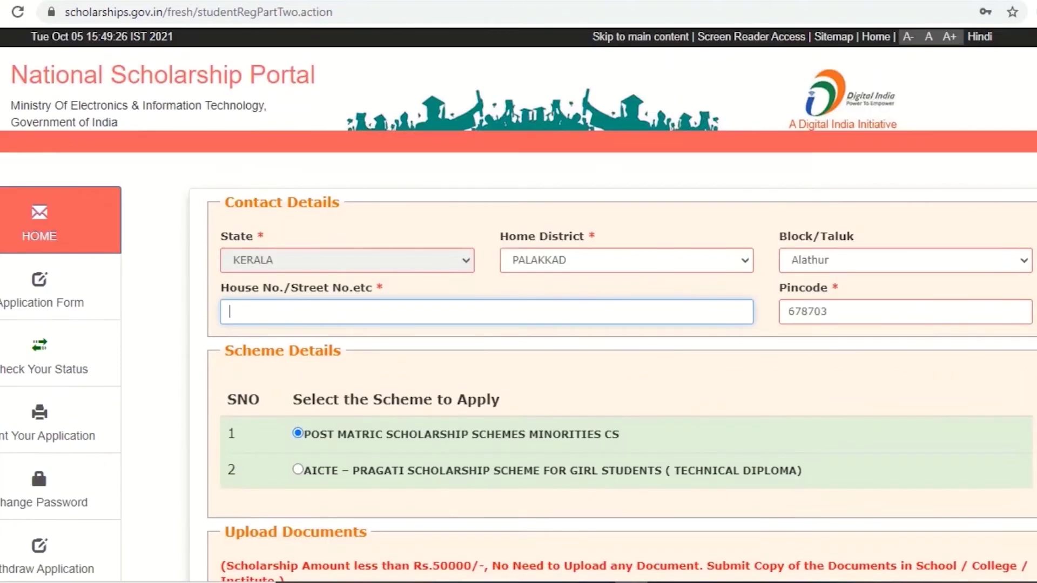
pyautogui.scroll(-1, 518, 304)
pyautogui.scroll(-4, 519, 305)
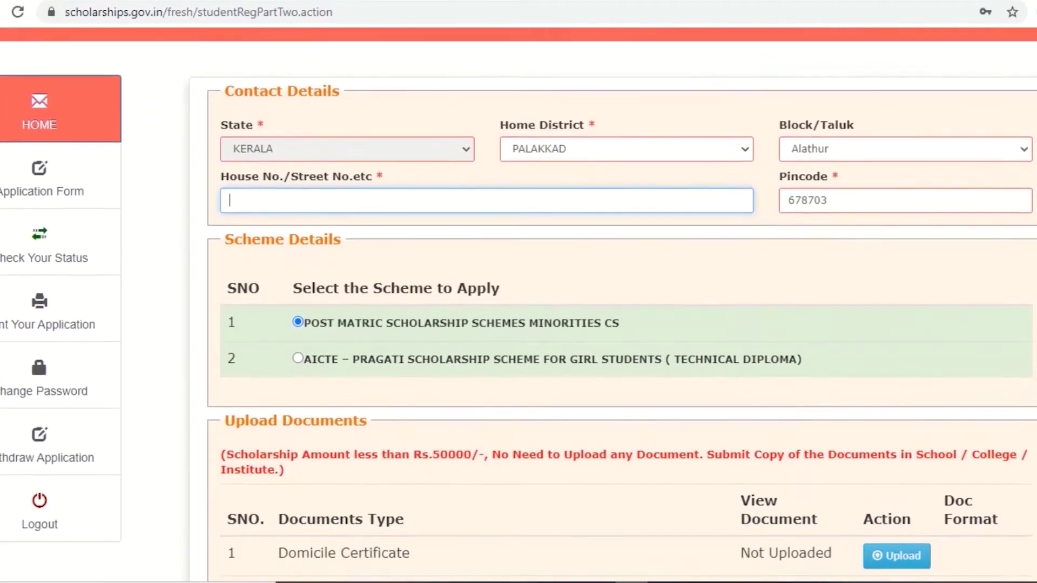
pyautogui.scroll(-5, 518, 305)
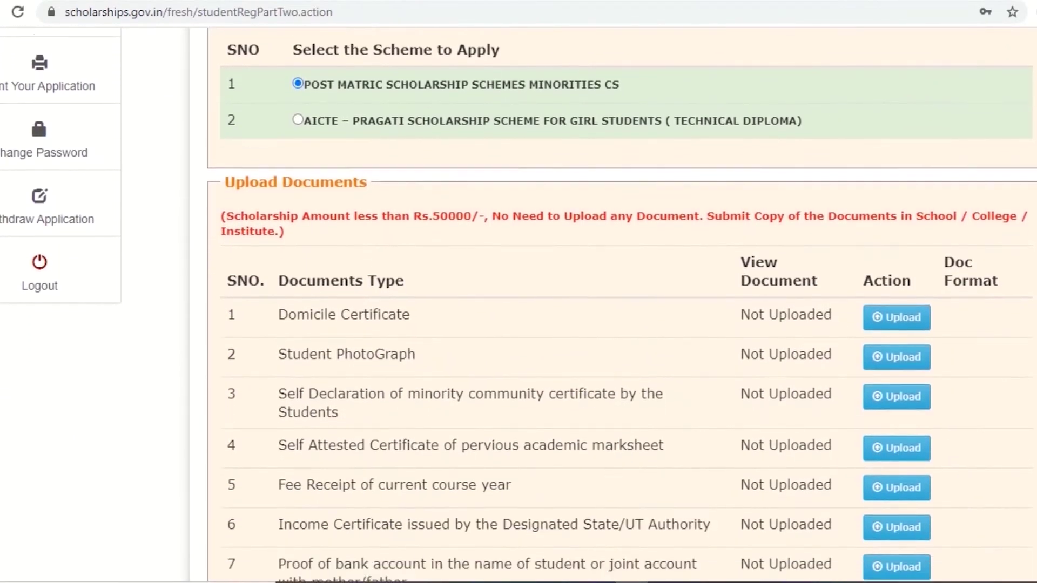
# Step: Scroll down to the Domicile Certificate row in the documents section
pyautogui.scroll(-2, 518, 304)
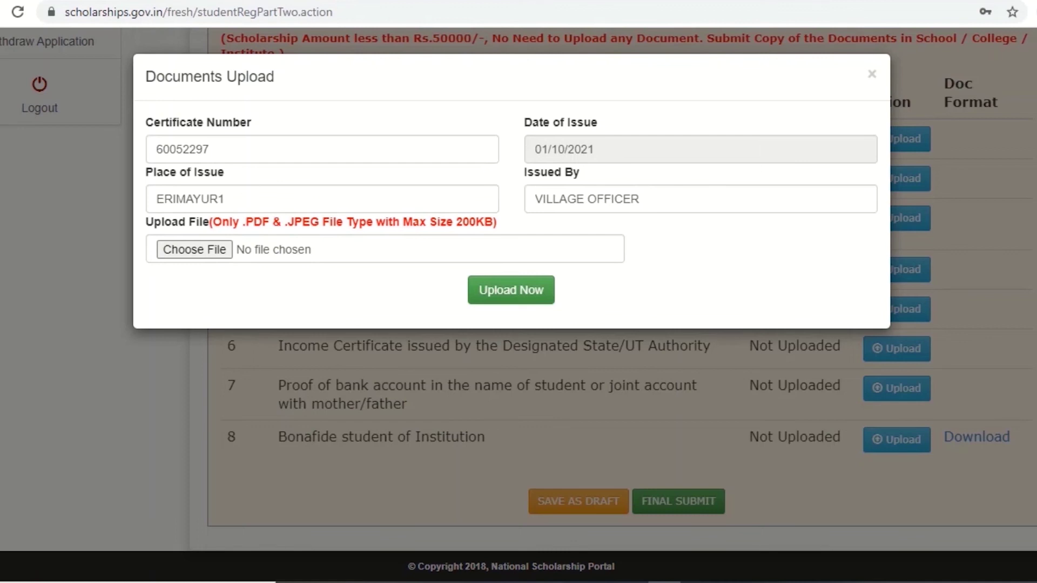
# Step: Attach DOMICILE.pdf as the domicile certificate file and upload it
pyautogui.click(195, 249)
pyautogui.click(166, 90)
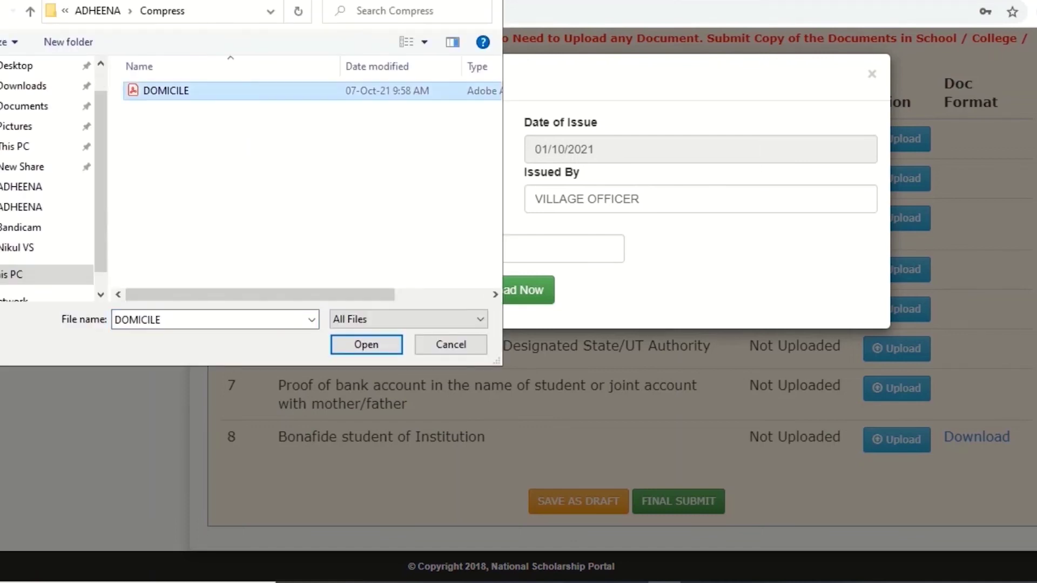
pyautogui.press('Return')
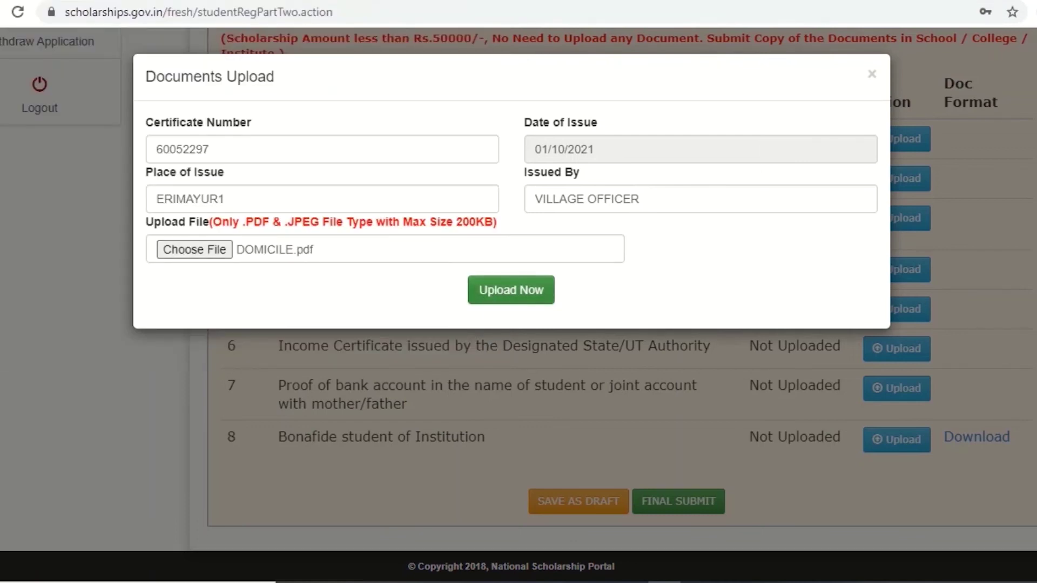
pyautogui.click(511, 290)
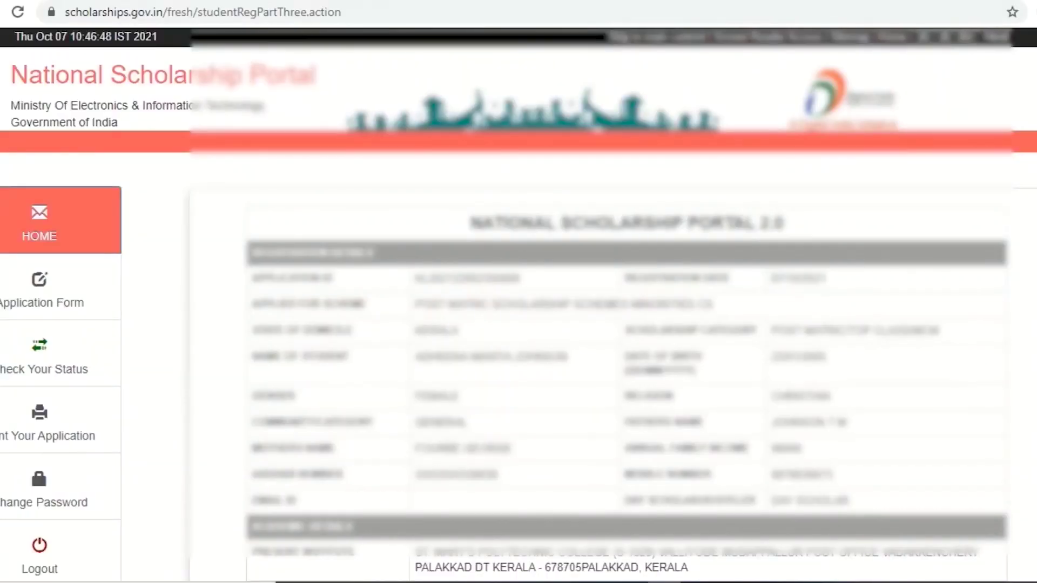
# Step: Print the final application preview from the bottom of the page
pyautogui.scroll(-3, 519, 305)
pyautogui.scroll(-12, 627, 302)
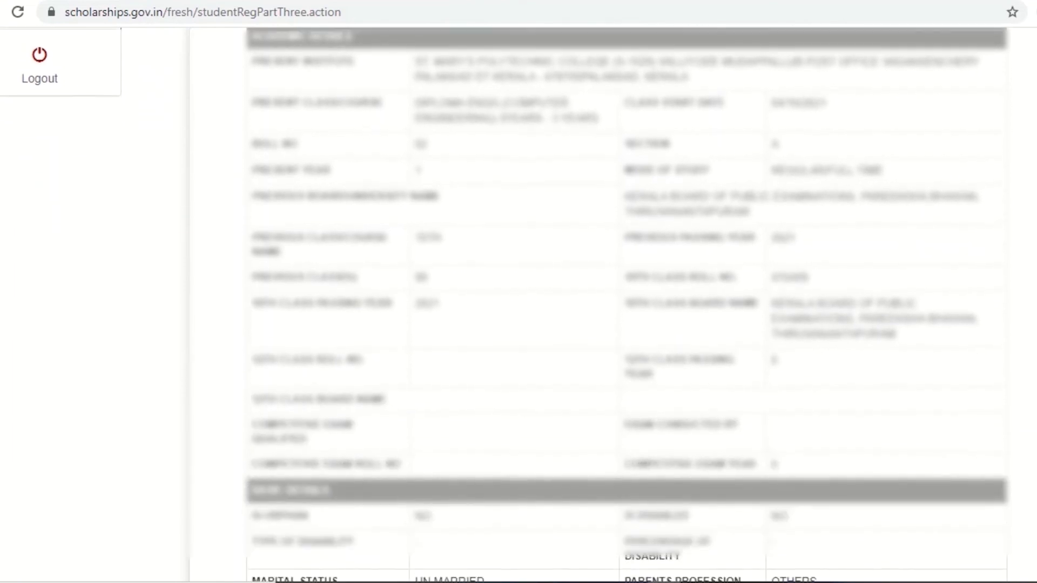
pyautogui.scroll(-3, 518, 304)
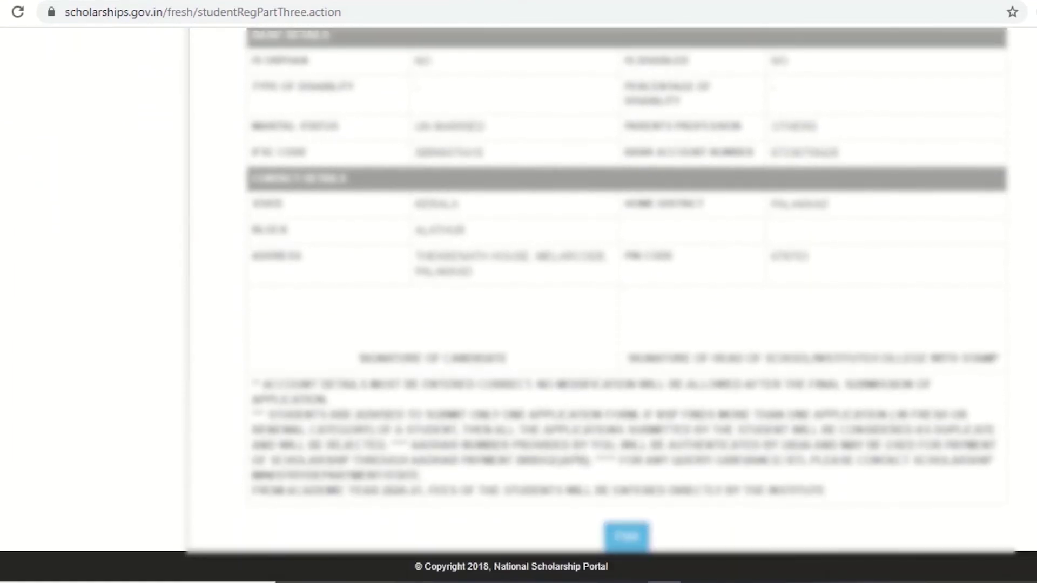
pyautogui.click(626, 536)
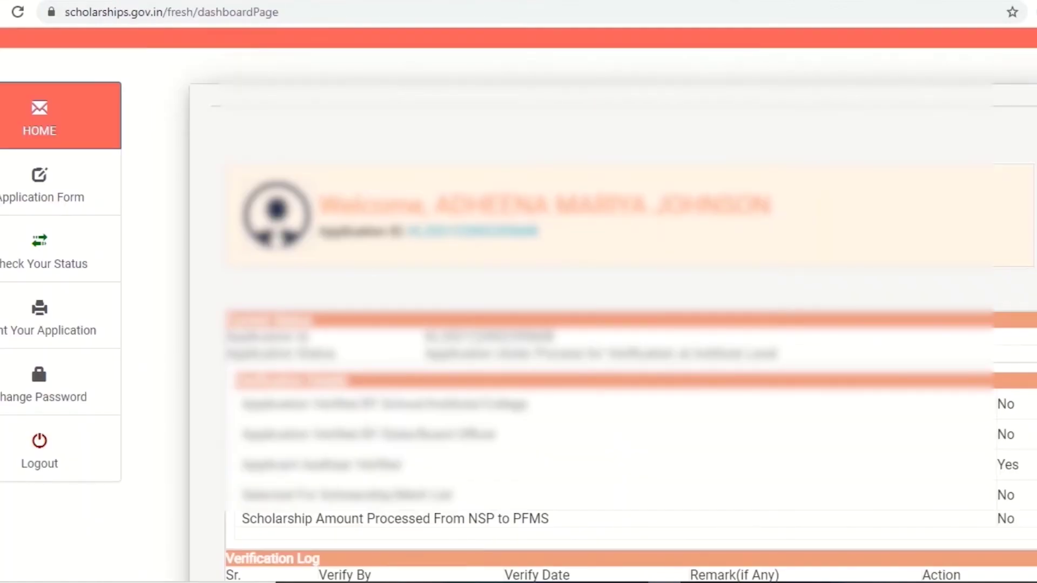
pyautogui.scroll(-2, 518, 305)
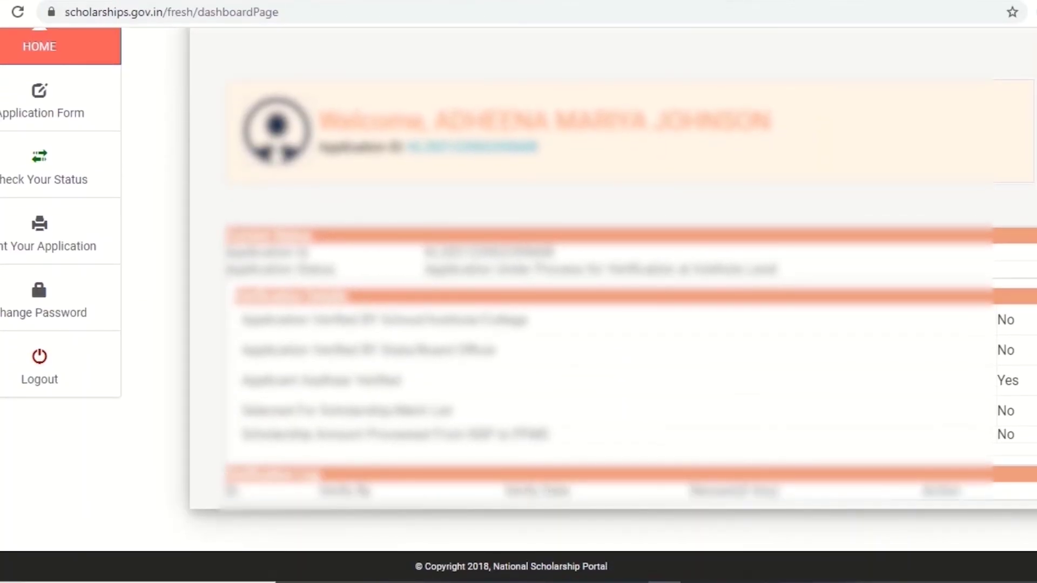
# Step: Check the submitted application's status and display its printable copy, down to the signature spaces
pyautogui.click(40, 100)
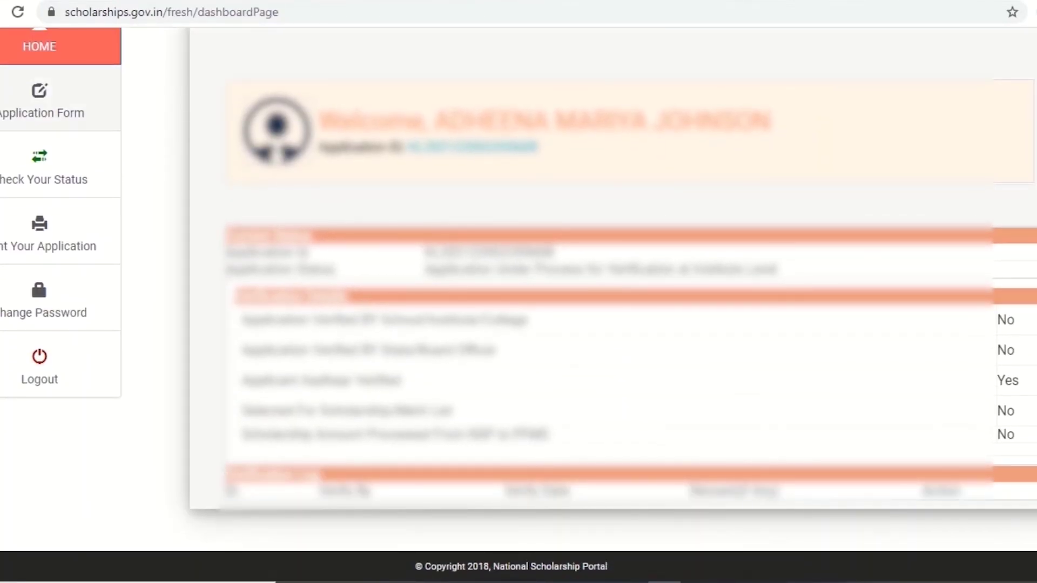
pyautogui.click(44, 356)
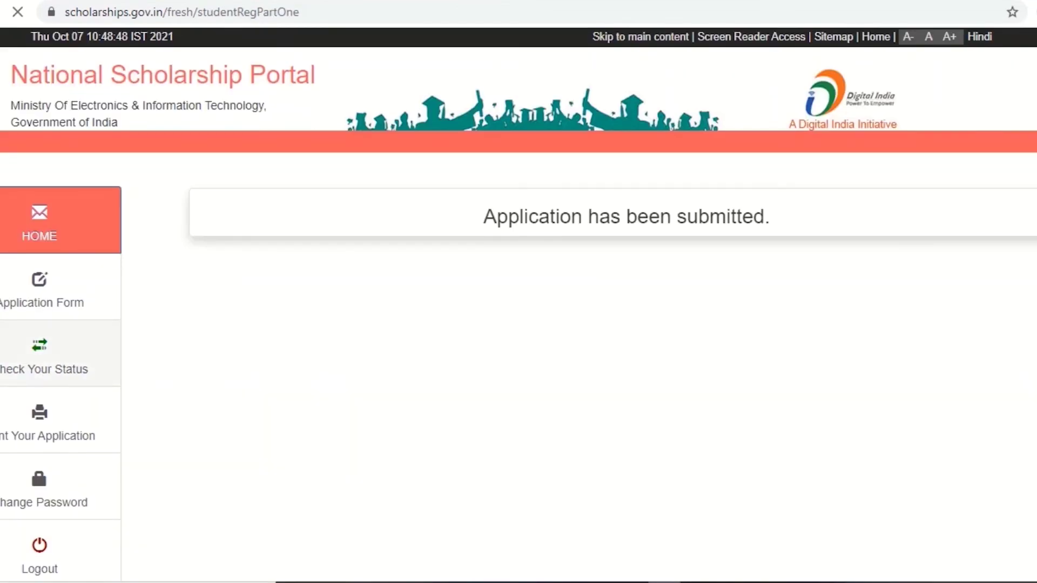
pyautogui.click(48, 424)
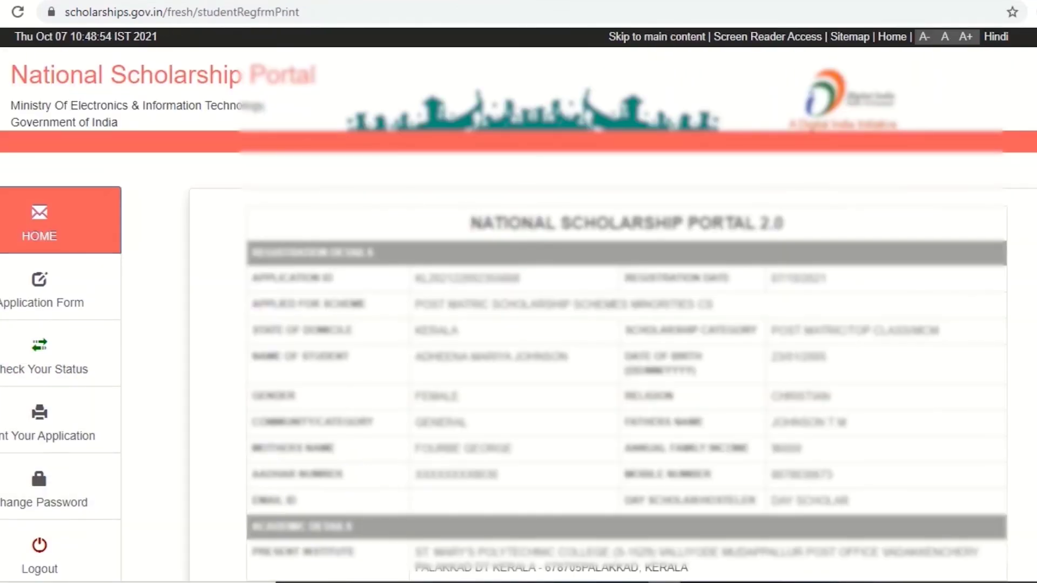
pyautogui.scroll(-2, 518, 304)
pyautogui.scroll(-12, 518, 305)
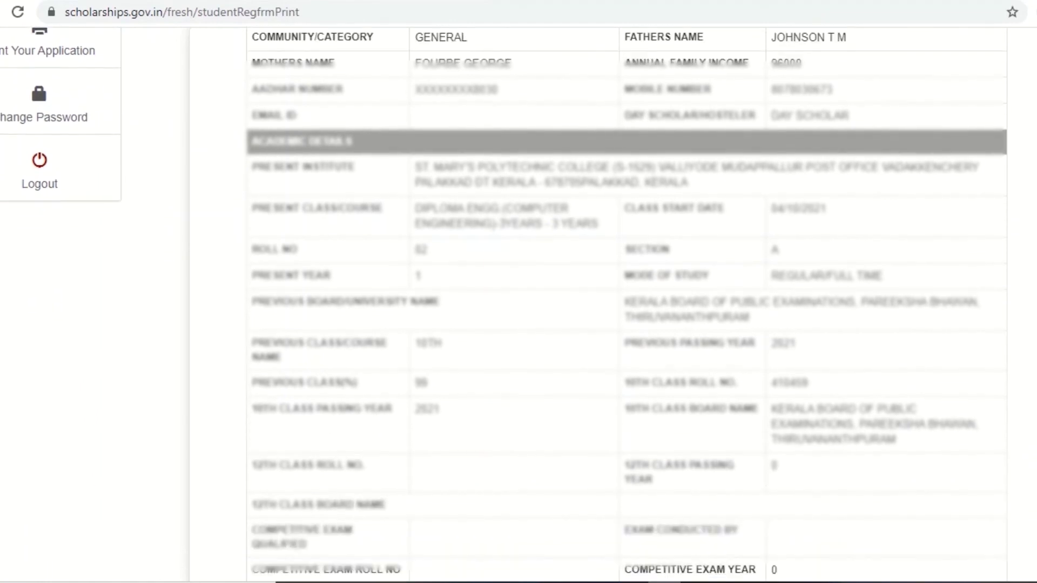
pyautogui.scroll(-4, 518, 304)
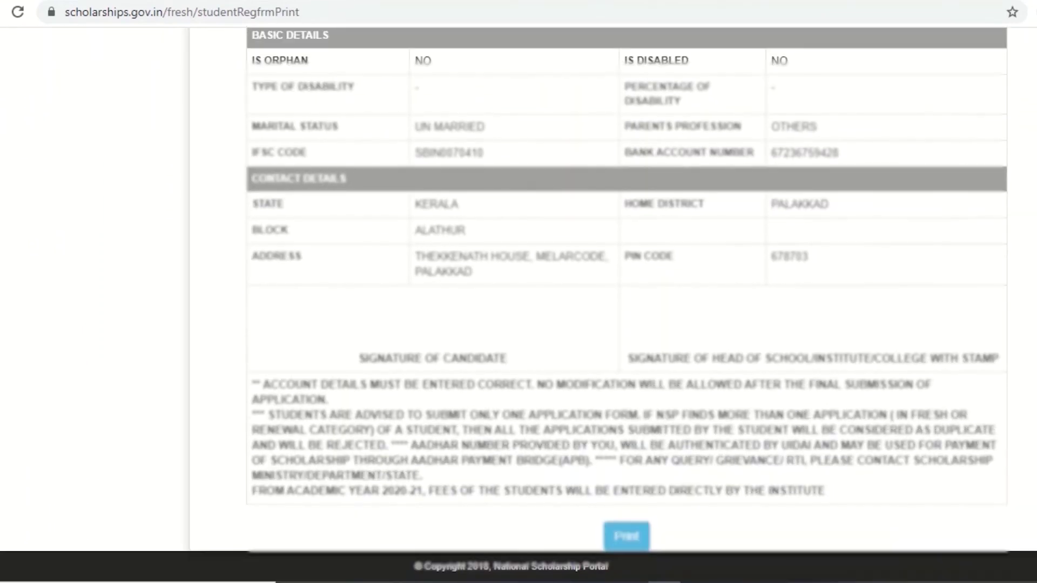